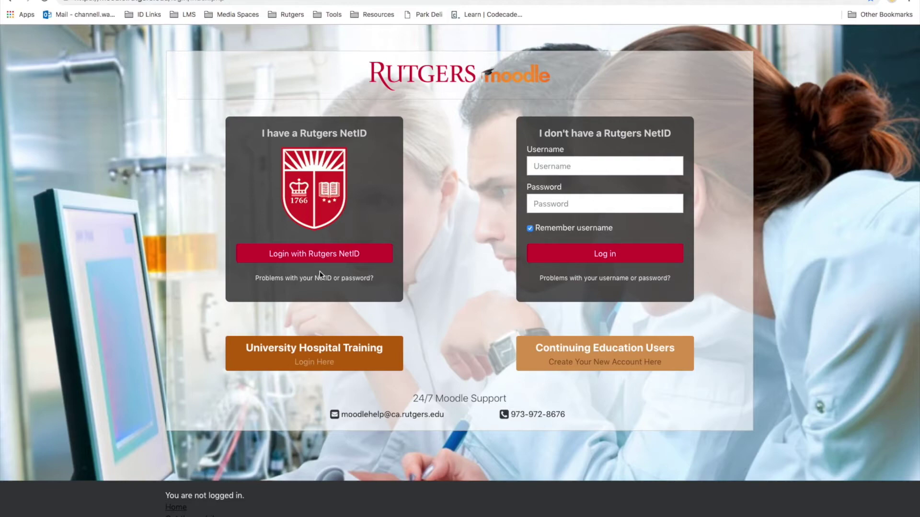
Step: Log in to Moodle with the Rutgers NetID and open the Moodle 3.5 Faculty Training course
click(320, 260)
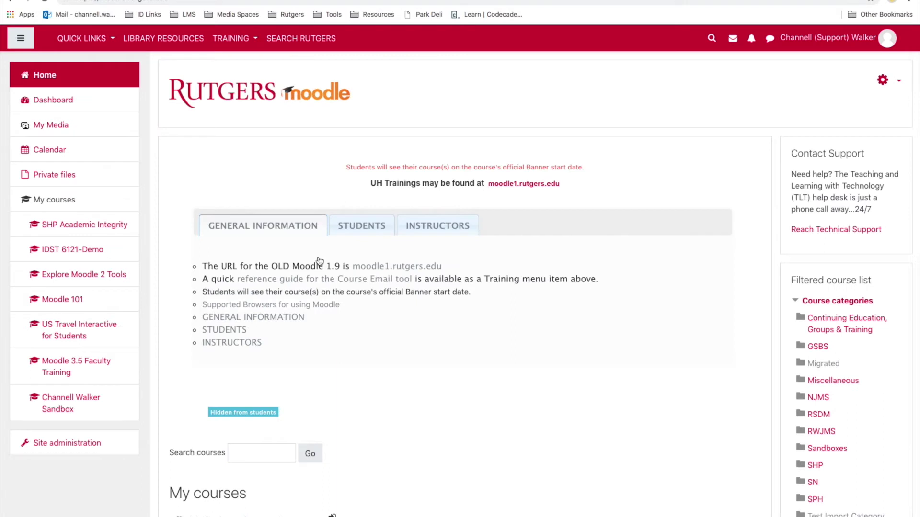
click(88, 365)
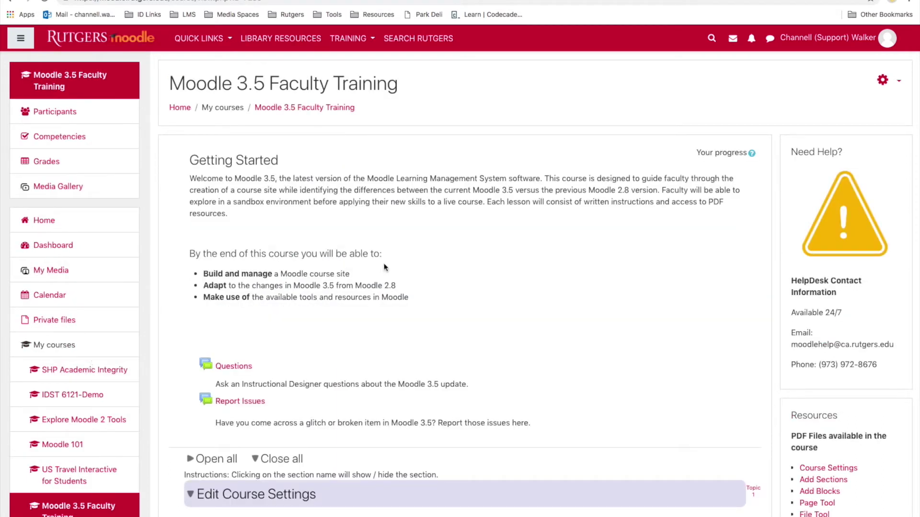
Step: Start a backup of the Moodle 3.5 Faculty Training course, keeping the default initial backup settings
click(899, 83)
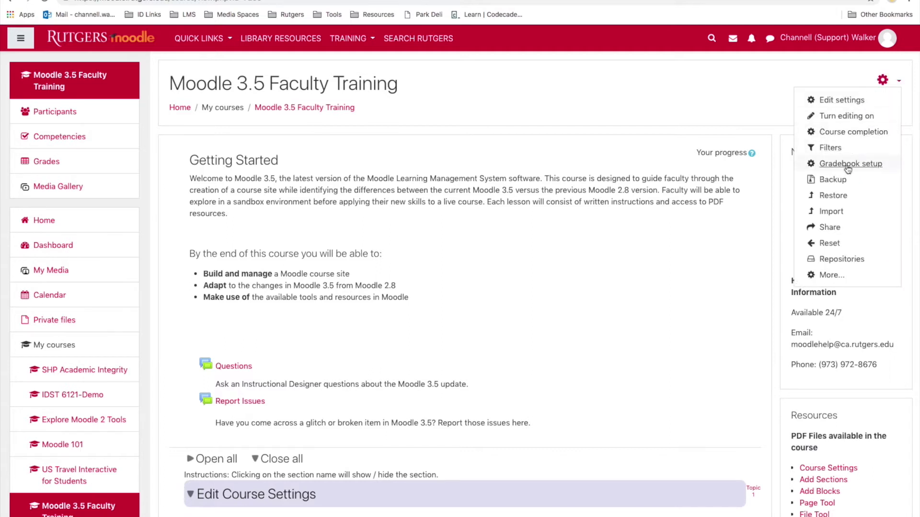
click(846, 180)
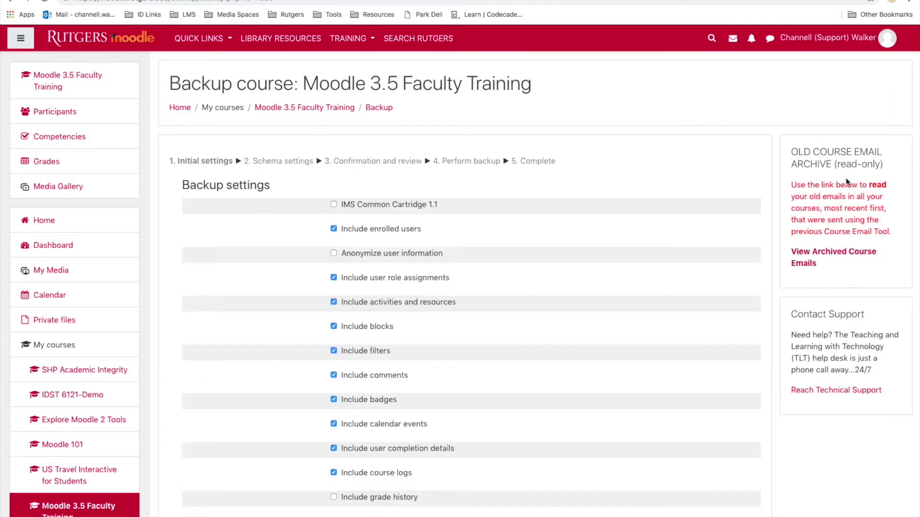
scroll(609, 184, down, 4)
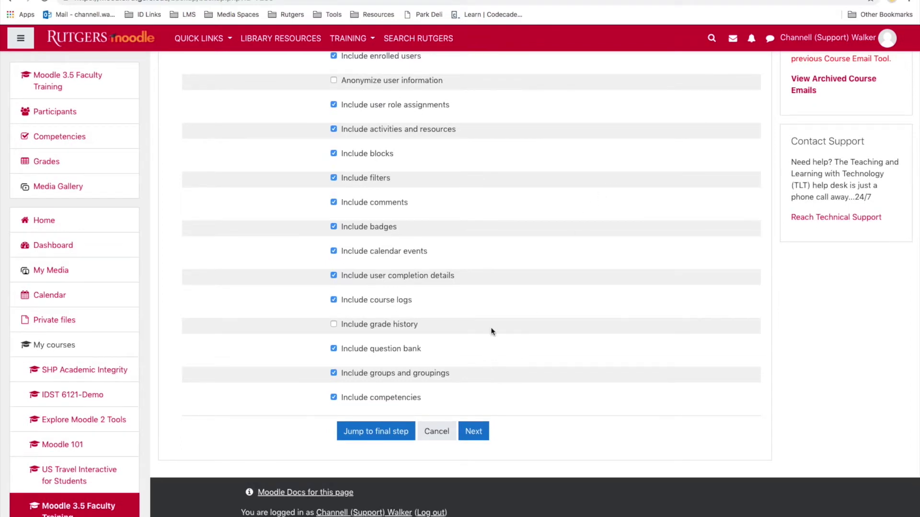
scroll(490, 331, up, 2)
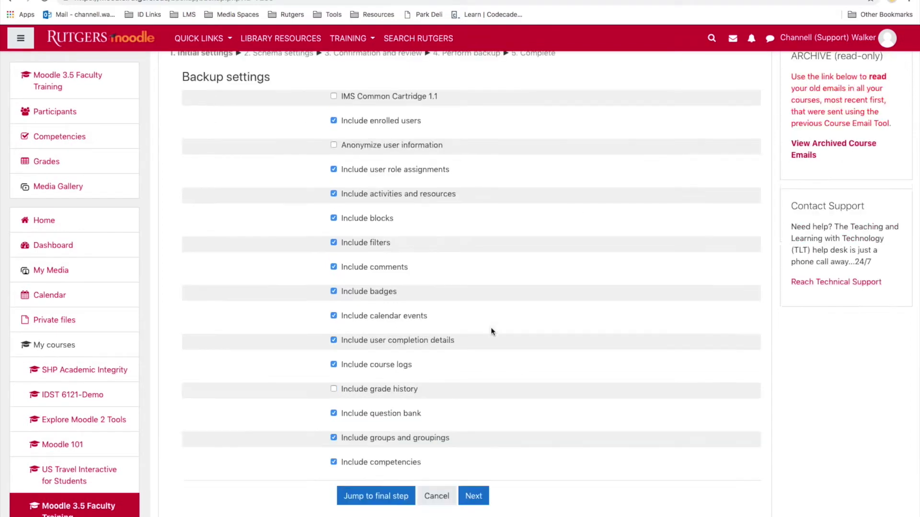
click(474, 497)
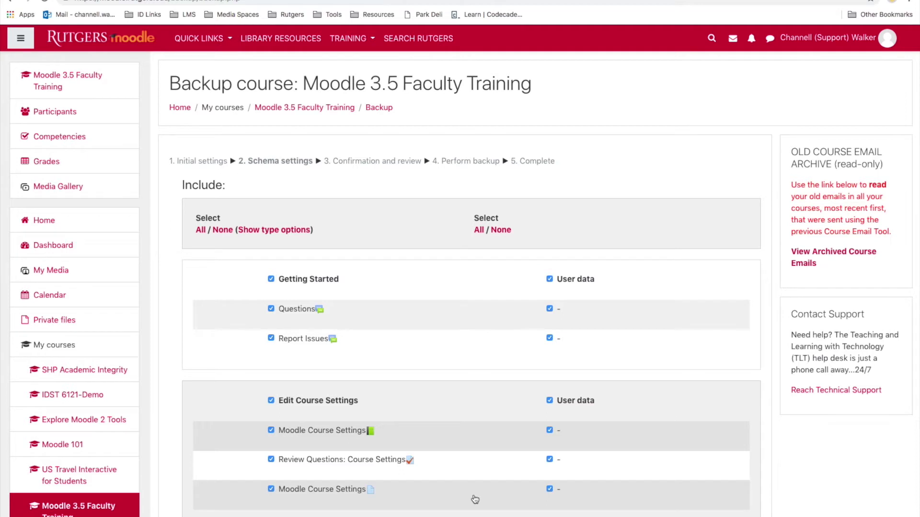
Step: Keep all course sections, activities and user data included in the backup and proceed to the confirmation stage
scroll(475, 500, down, 15)
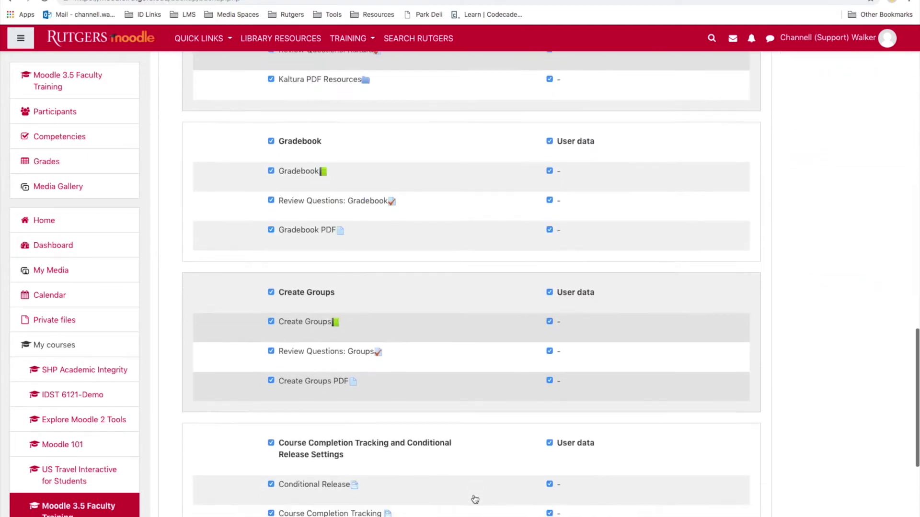
scroll(475, 500, down, 8)
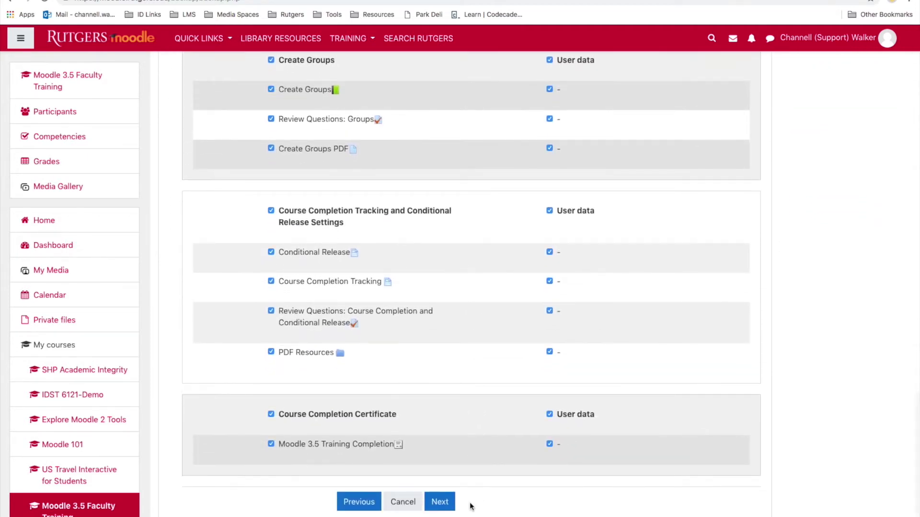
click(438, 502)
Step: Name the backup file backup_001.mbz and perform the backup
triple_click(411, 207)
text(backup_001.mbz)
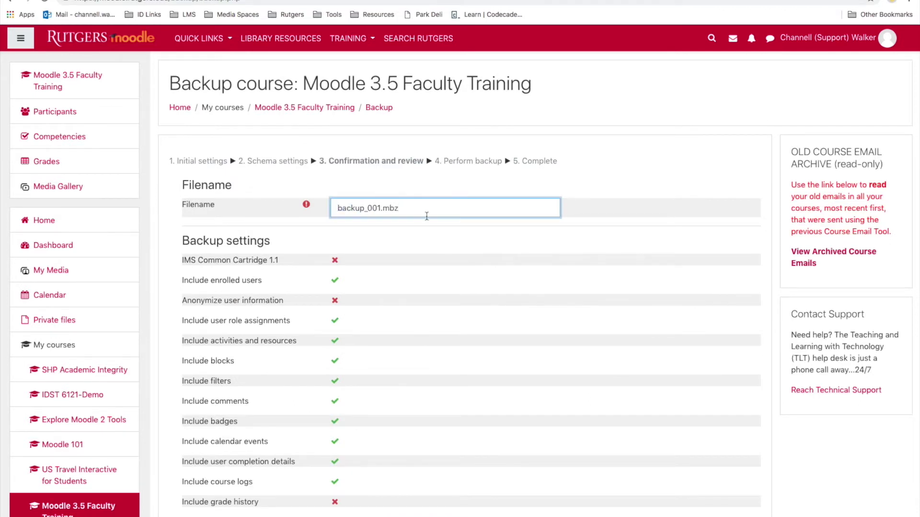
scroll(469, 283, down, 1)
scroll(470, 284, down, 15)
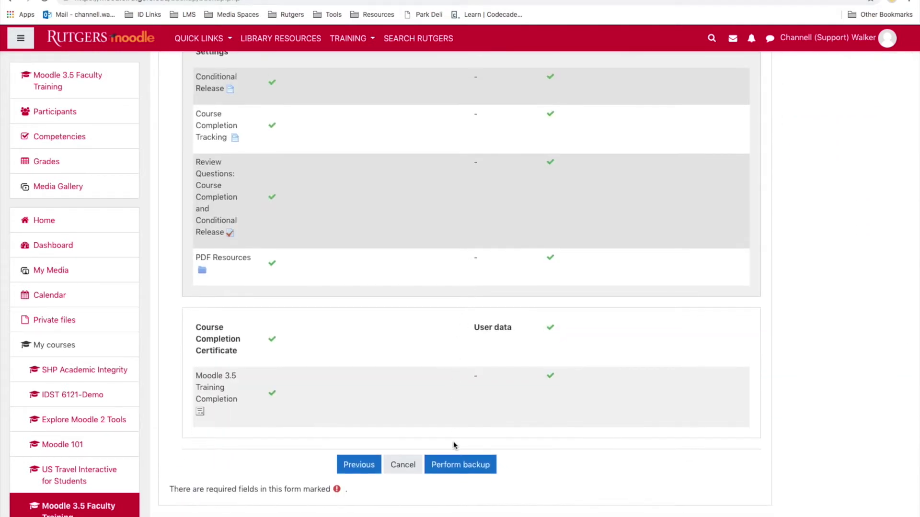
click(458, 465)
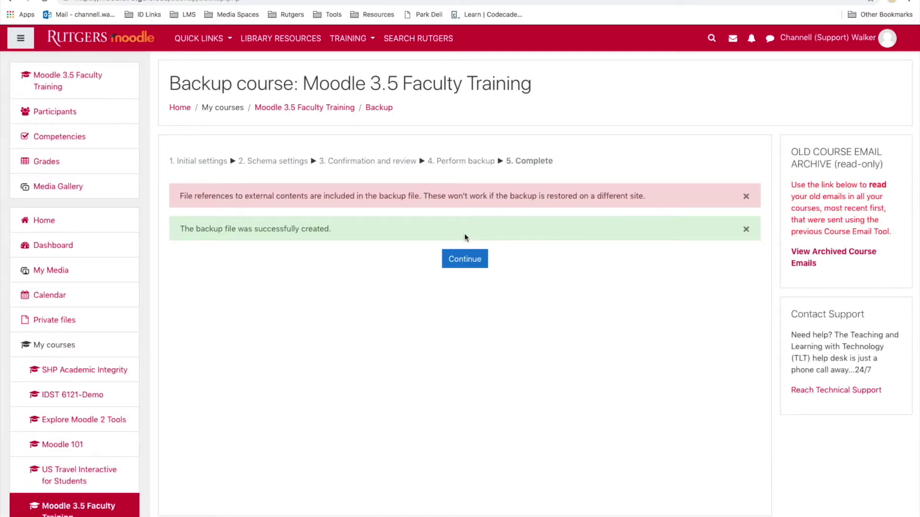
Step: Continue to the course backup area and download backup_001.mbz
click(461, 261)
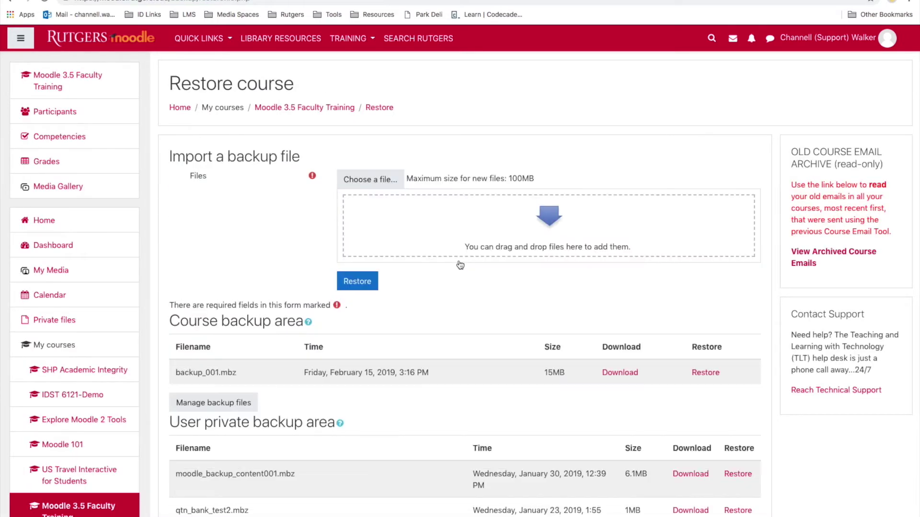
scroll(460, 280, down, 5)
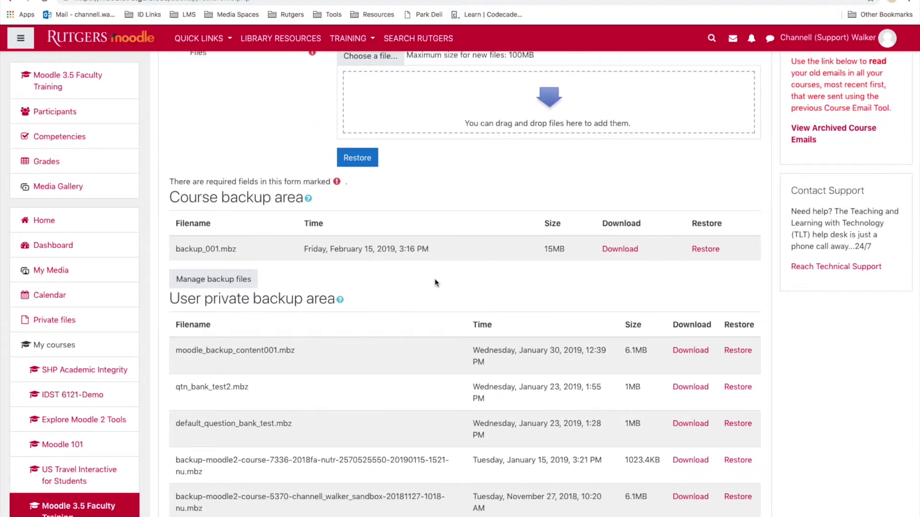
click(611, 252)
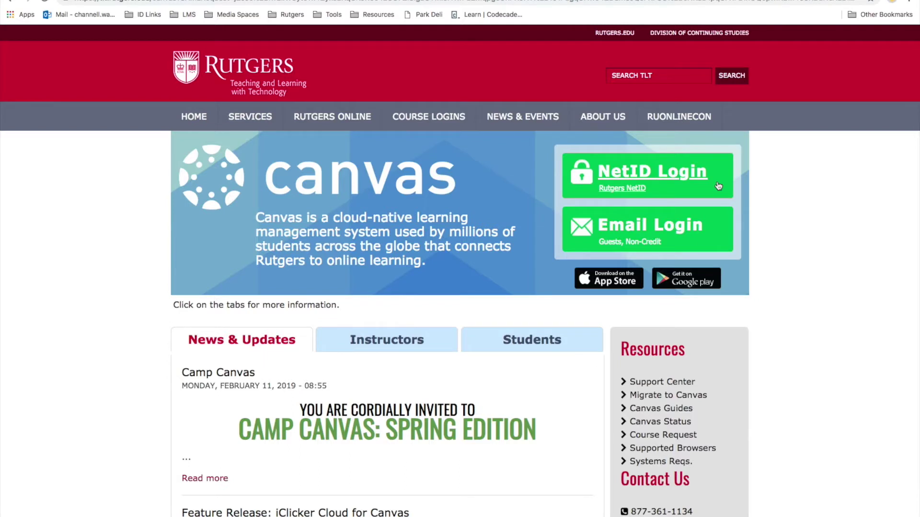
Step: Switch to Canvas, log in with the Rutgers NetID and open the template course
click(675, 183)
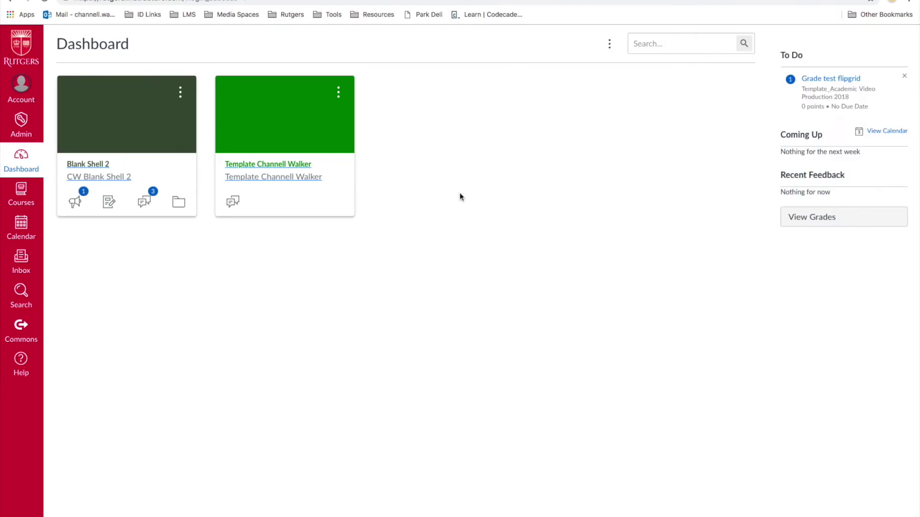
click(296, 166)
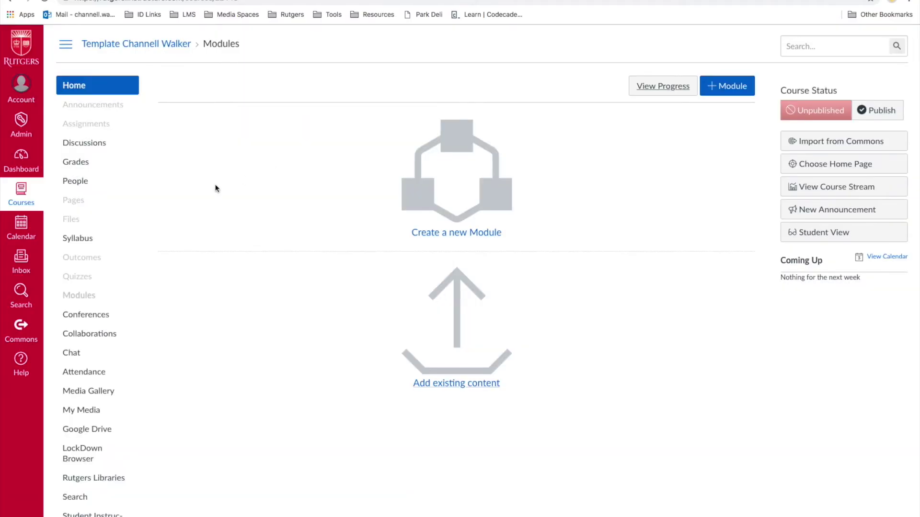
Step: Open Import Course Content from the course settings and set the content type to Moodle 1.9/2.x
scroll(110, 218, down, 1)
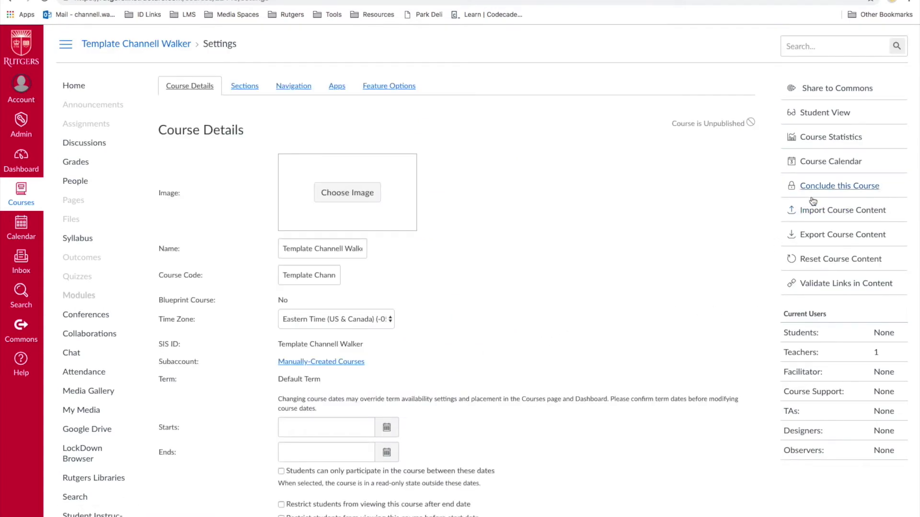
click(817, 211)
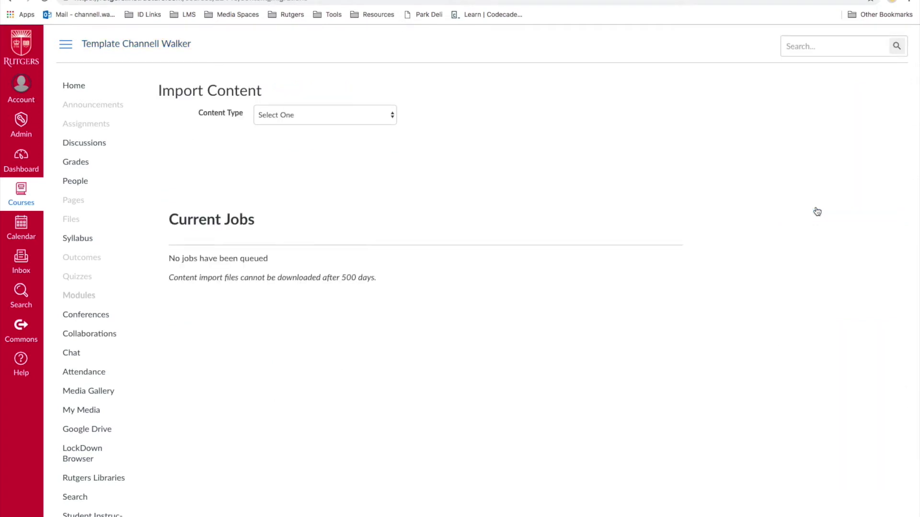
click(377, 118)
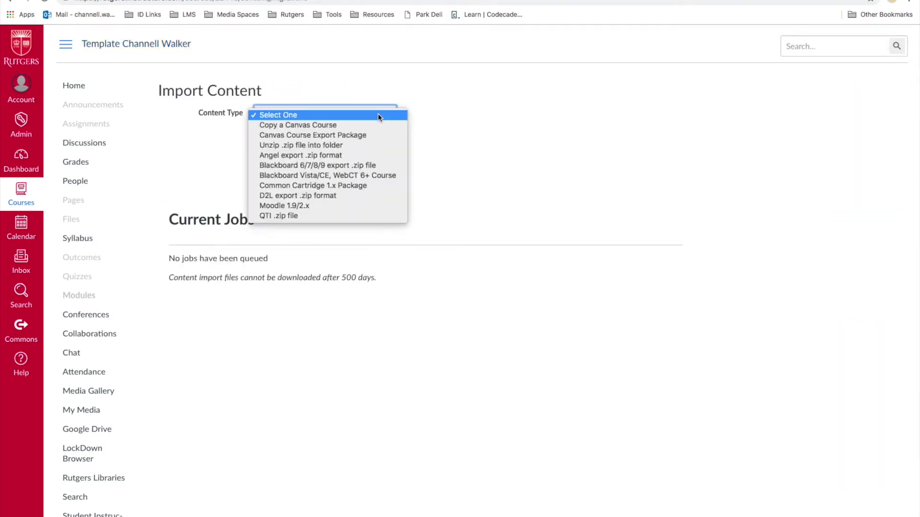
click(386, 205)
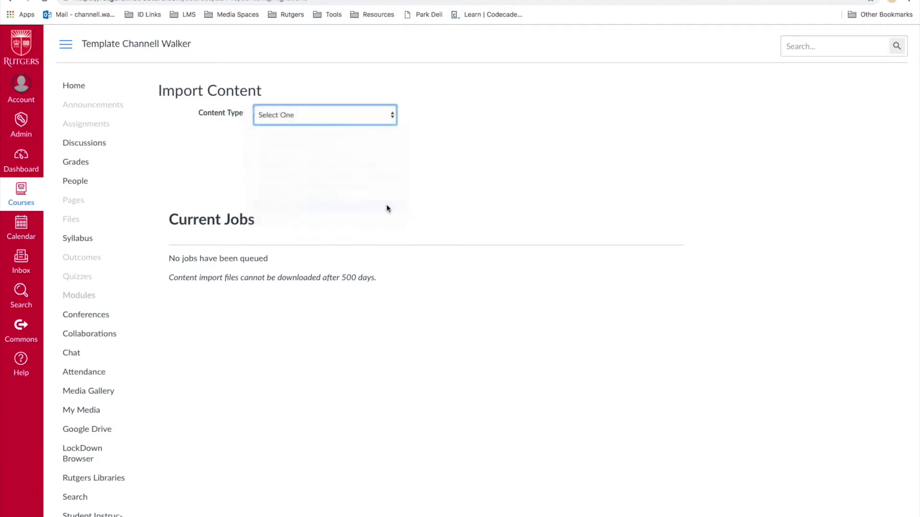
Step: Choose backup_001.mbz from the Downloads folder as the import source
click(262, 144)
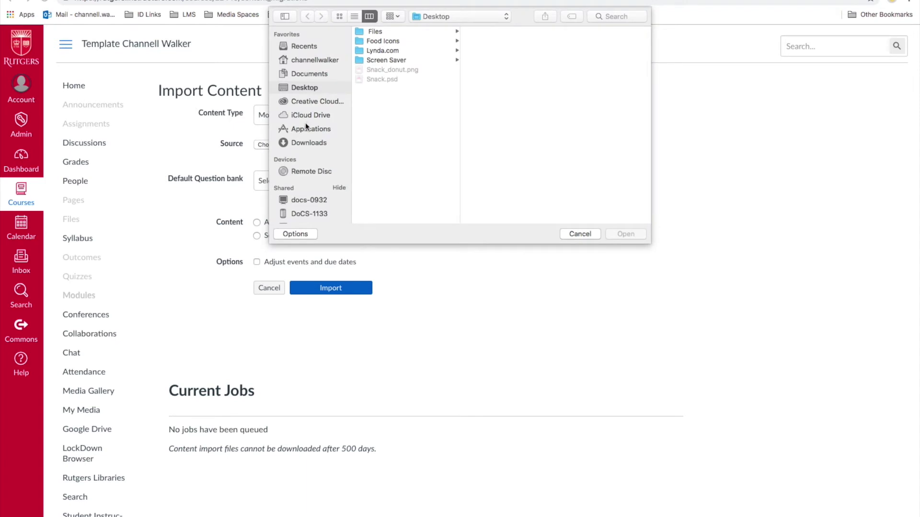
click(306, 143)
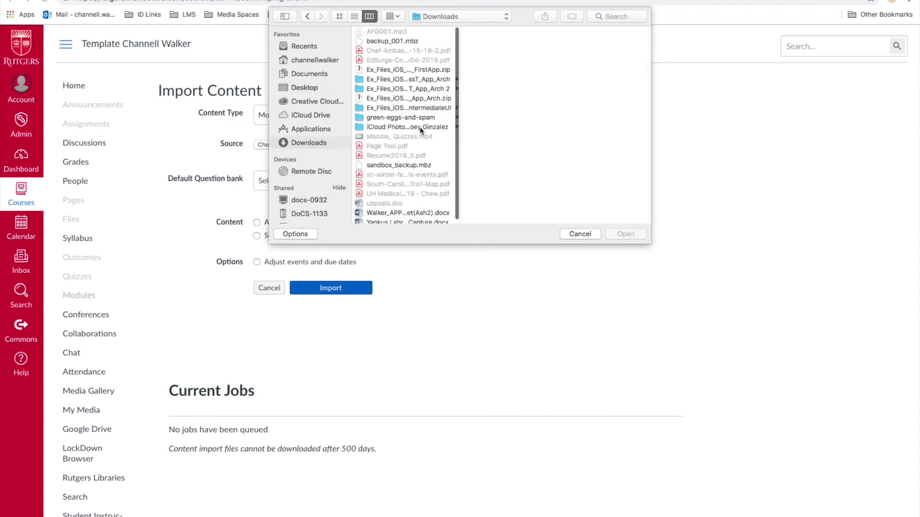
click(394, 40)
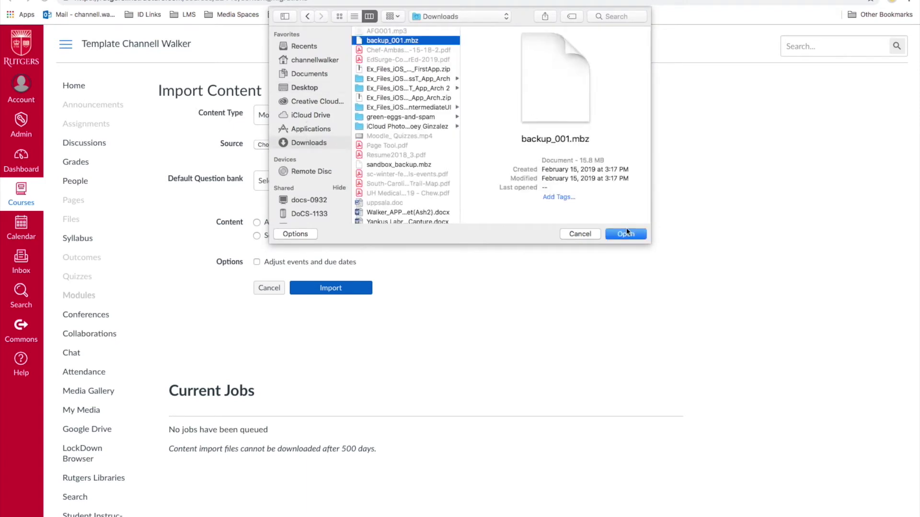
click(625, 234)
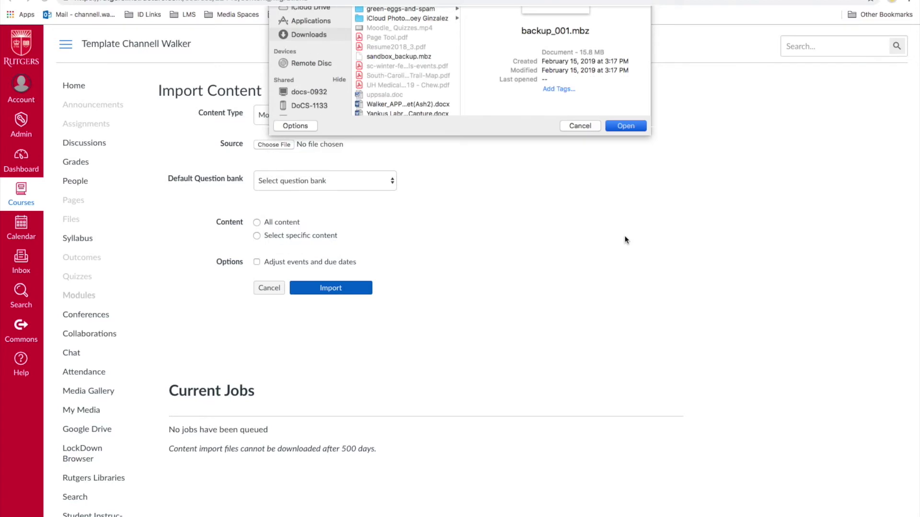
Step: Select all content for the import and run the Moodle import
click(258, 223)
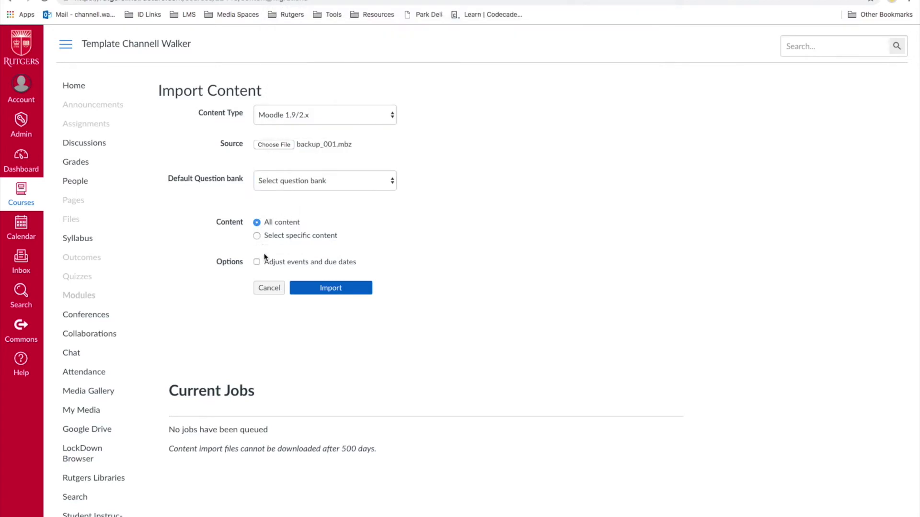
click(311, 288)
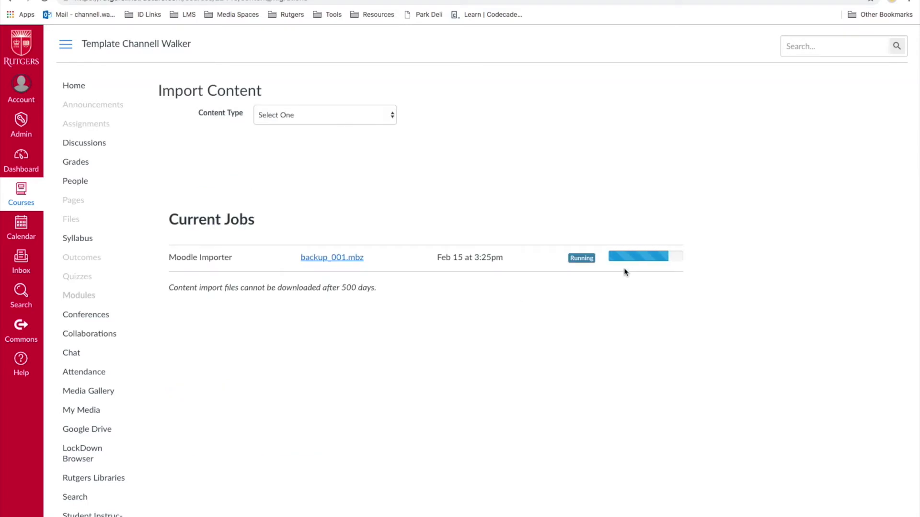
click(622, 259)
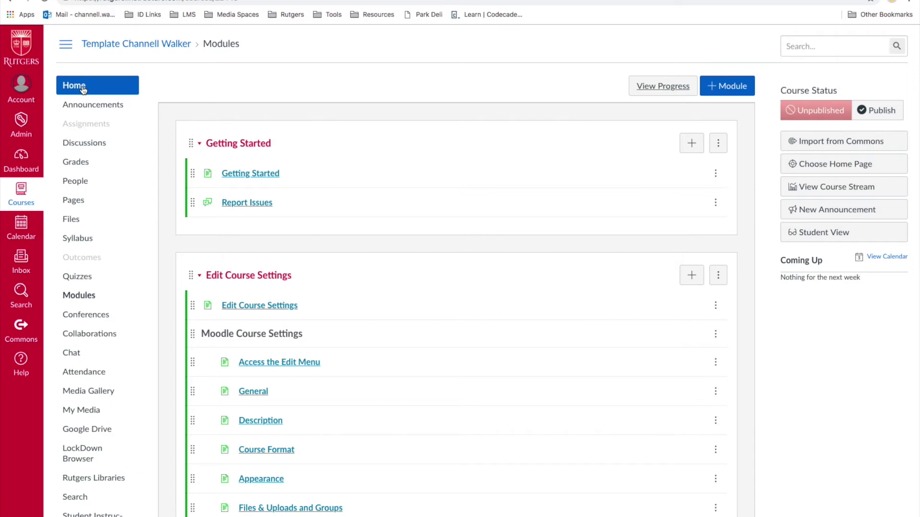
Step: Open the Canvas course's settings and look through the course details
scroll(120, 216, down, 5)
click(87, 319)
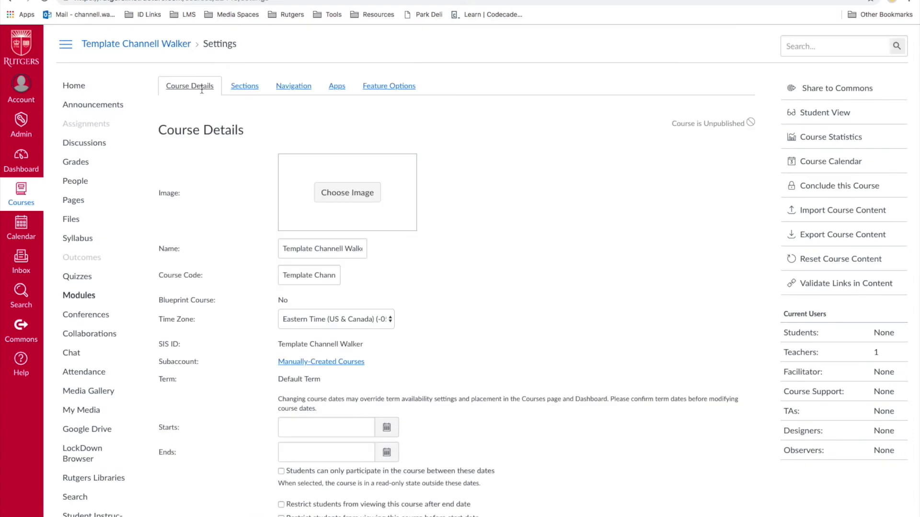
scroll(546, 232, down, 6)
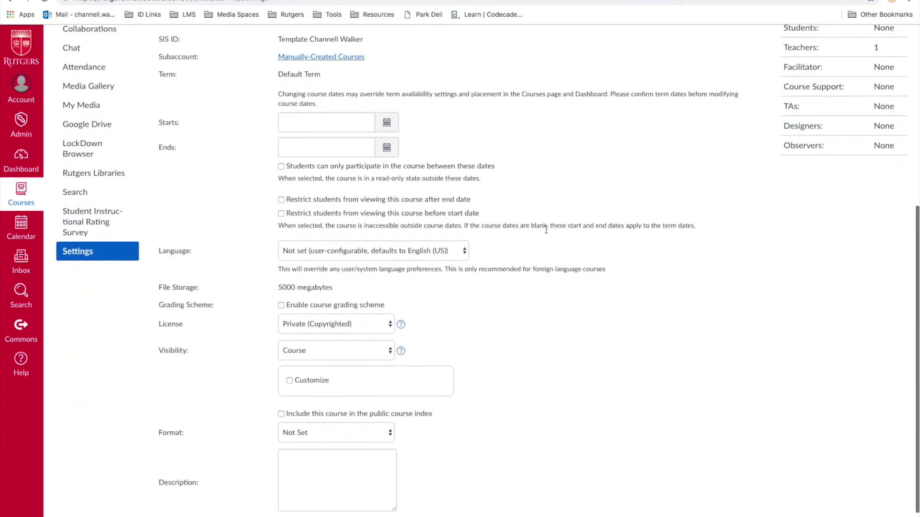
scroll(546, 229, down, 2)
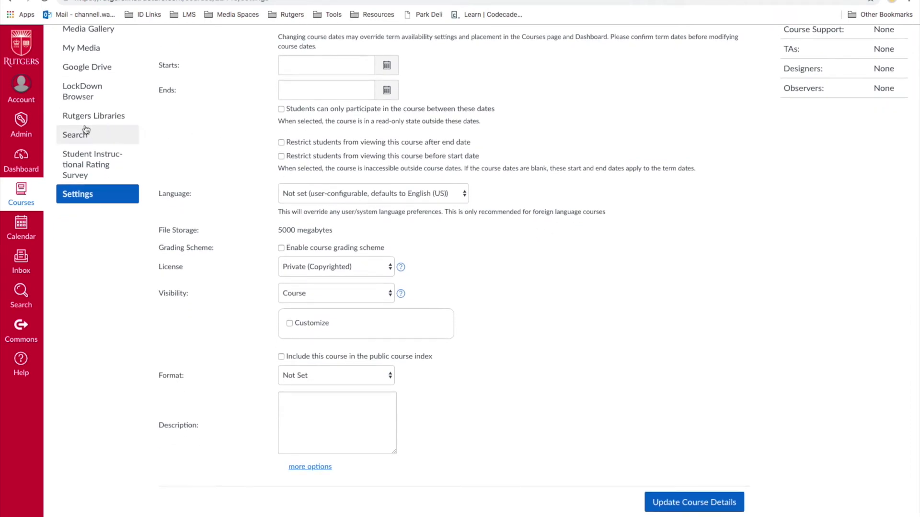
scroll(86, 134, up, 4)
scroll(86, 129, up, 3)
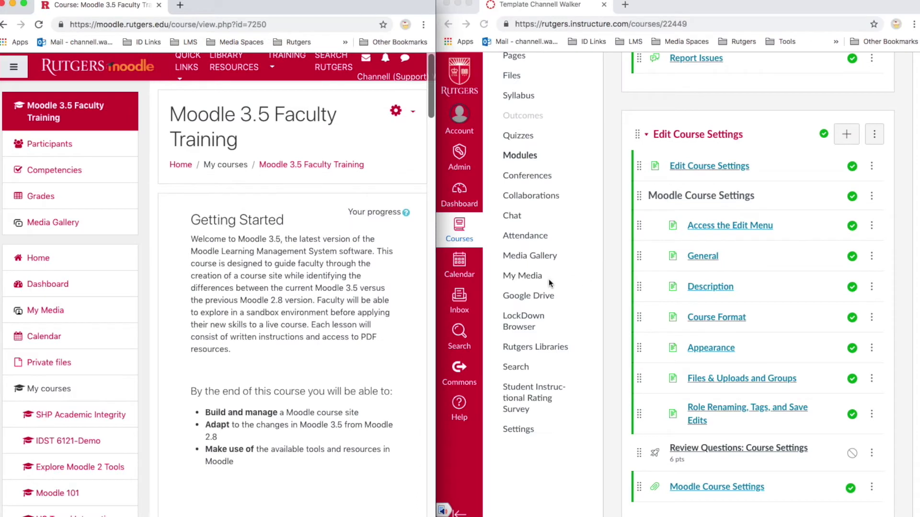
Step: Compare the Edit Course Settings section of the Moodle course with the imported Edit Course Settings module in Canvas
scroll(349, 312, down, 10)
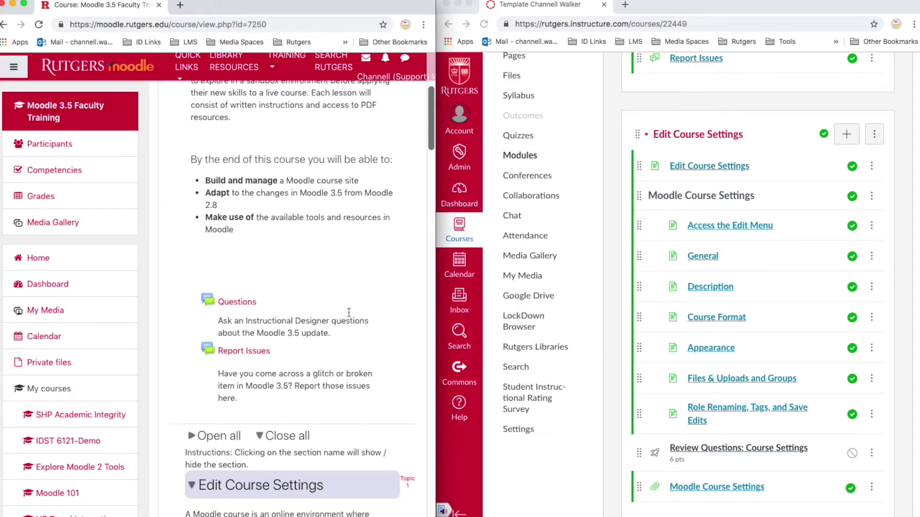
scroll(349, 312, down, 5)
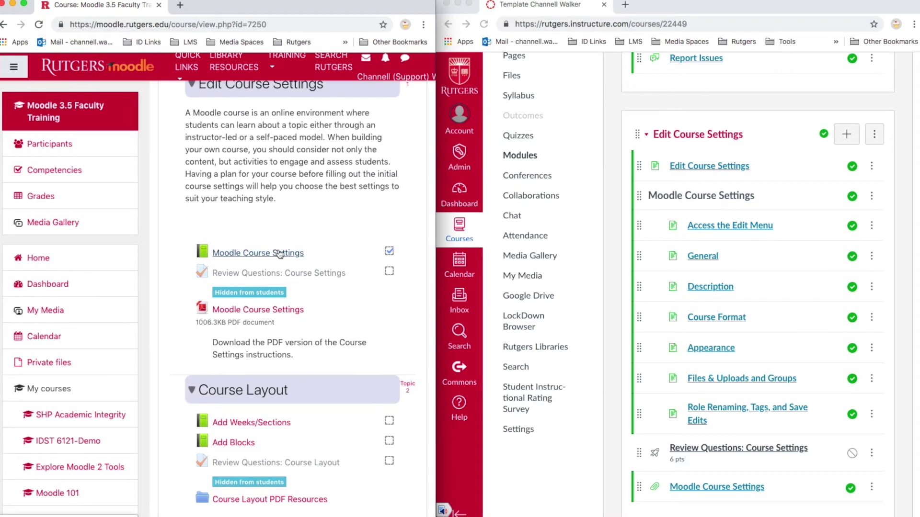
click(698, 198)
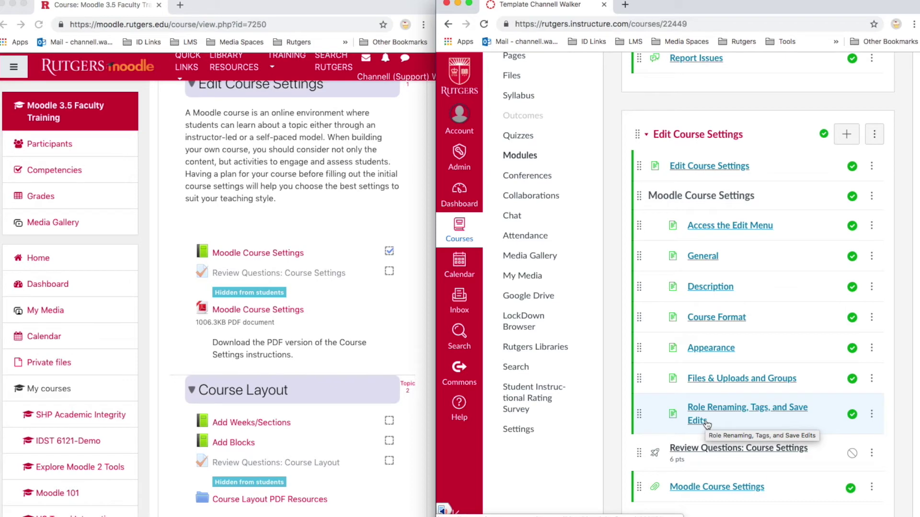
Step: Look over the remaining topic sections of the Moodle course and widen the Canvas window to fill the screen
scroll(352, 385, down, 10)
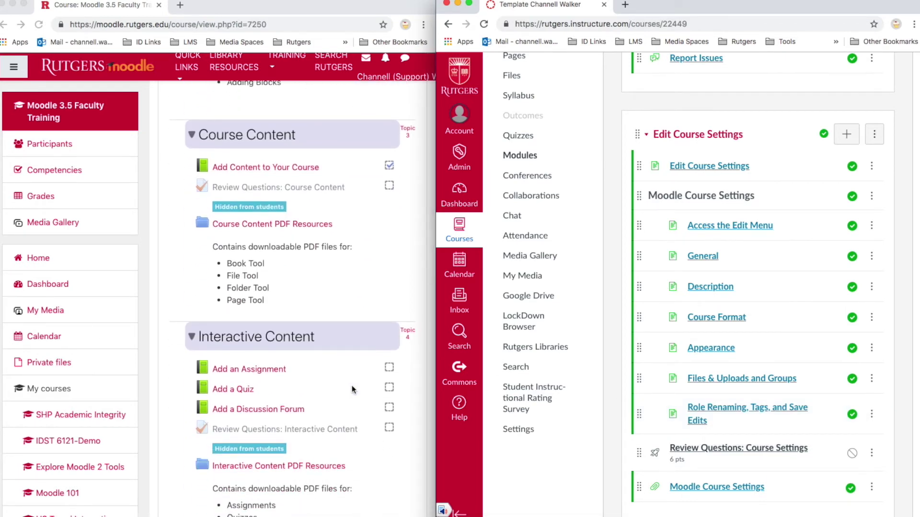
scroll(352, 385, up, 2)
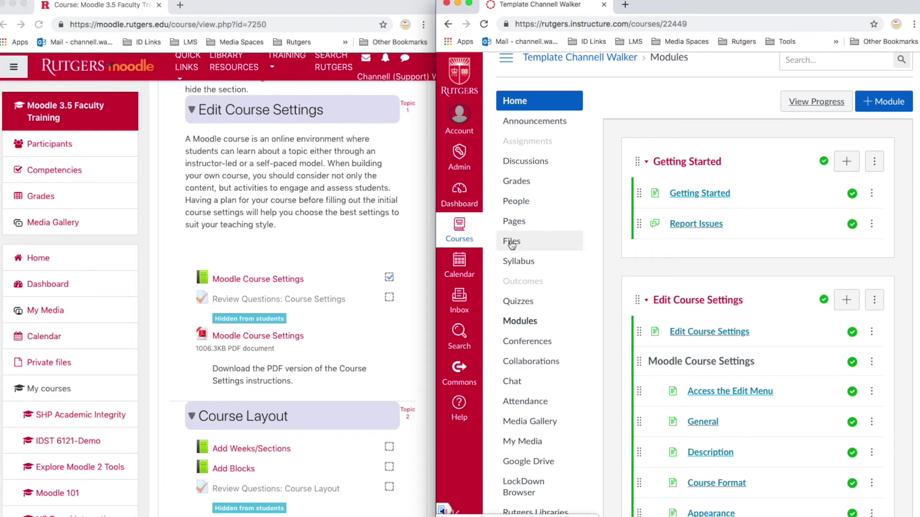
drag(374, 255, 2, 249)
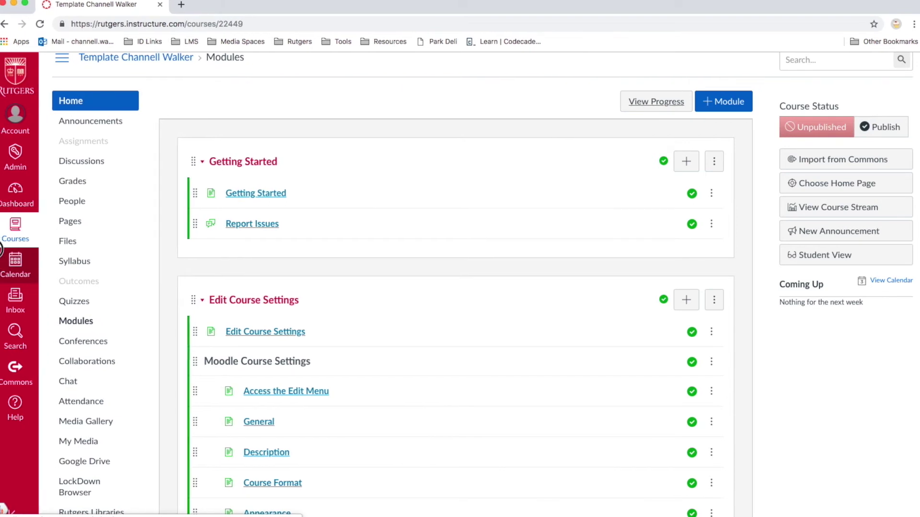
Step: Add a module named "Module name here" to the Canvas course
click(728, 101)
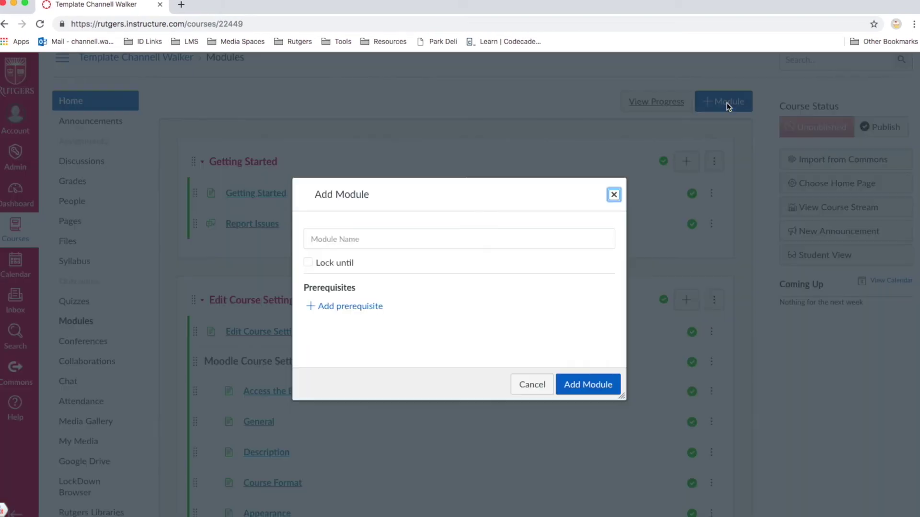
click(492, 235)
text(Modul)
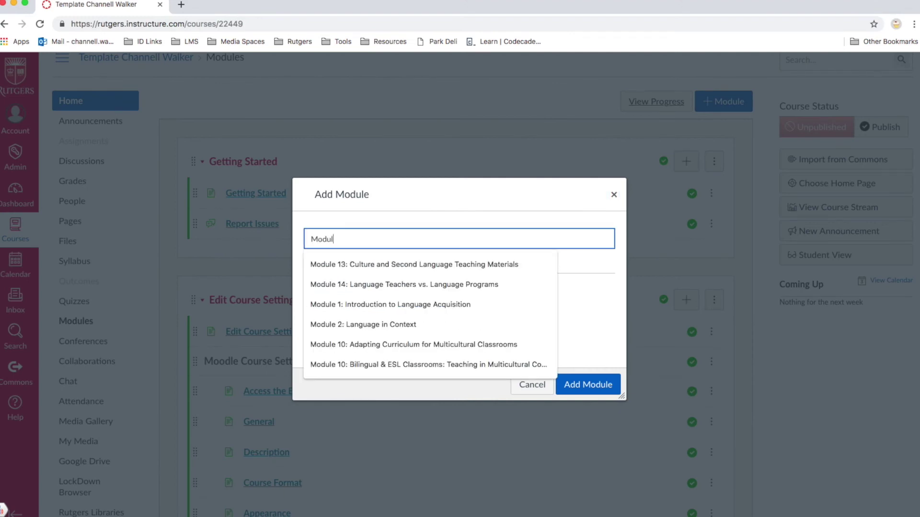
text(e name here)
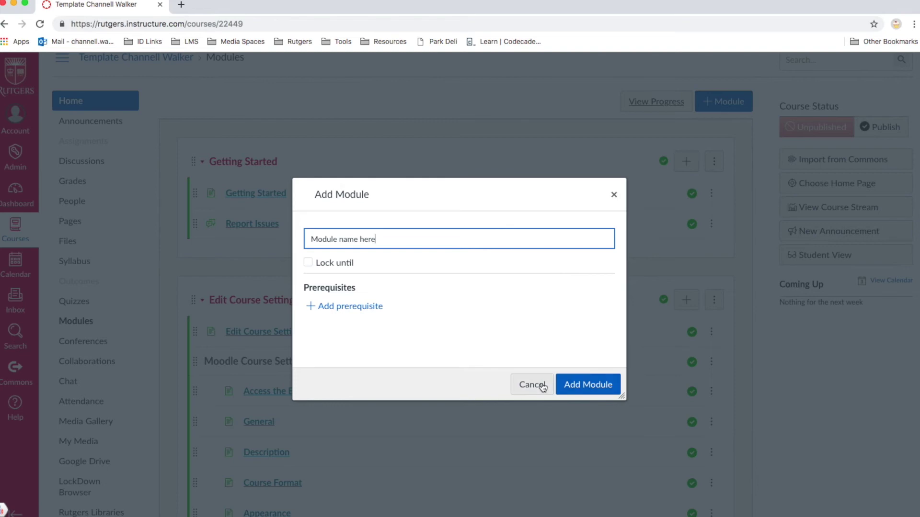
click(567, 385)
Step: Edit the Edit Course Settings module and set it to lock until Feb 22, 2019
click(714, 315)
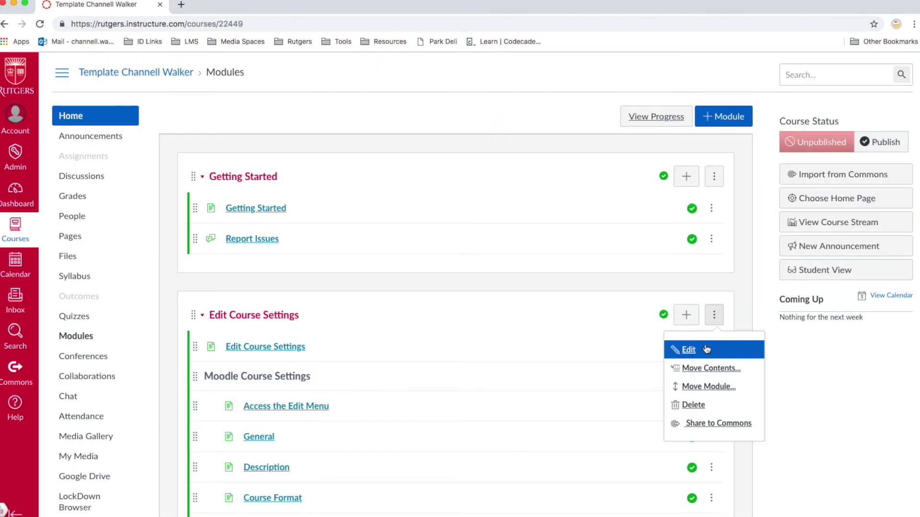
click(692, 351)
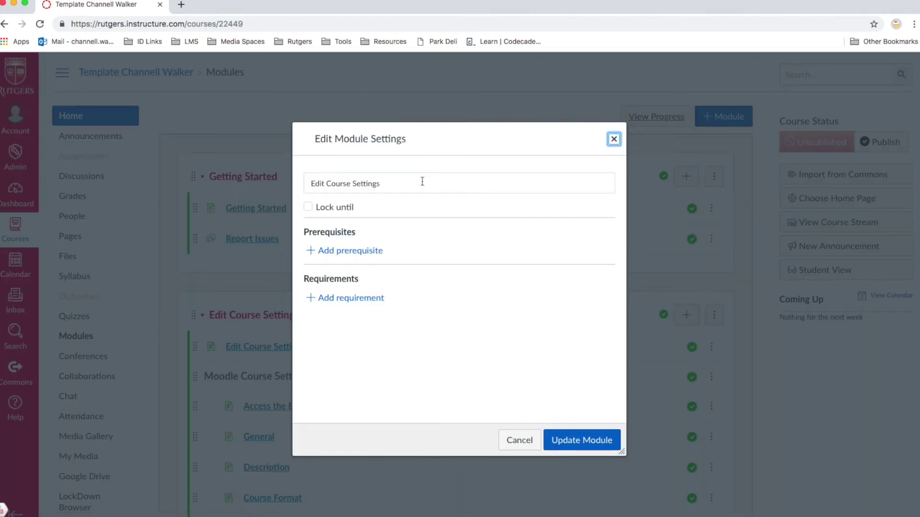
click(308, 207)
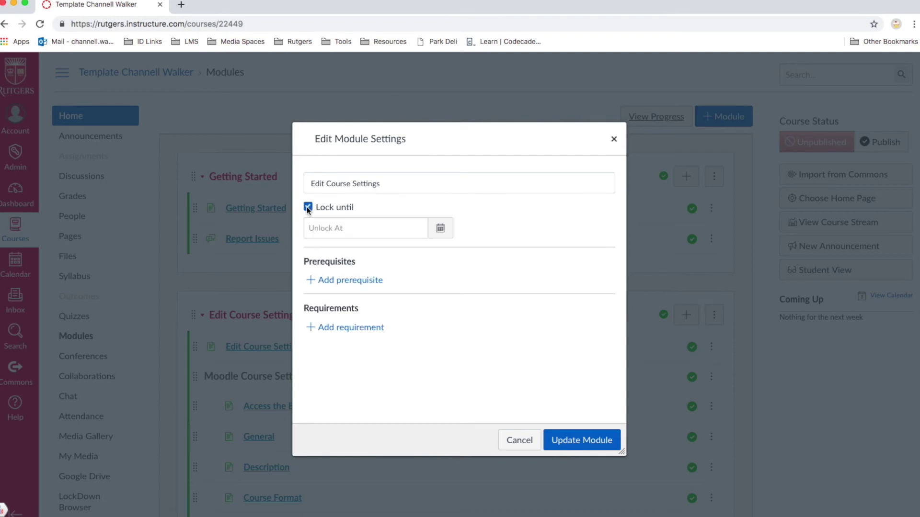
click(441, 231)
click(409, 328)
click(481, 280)
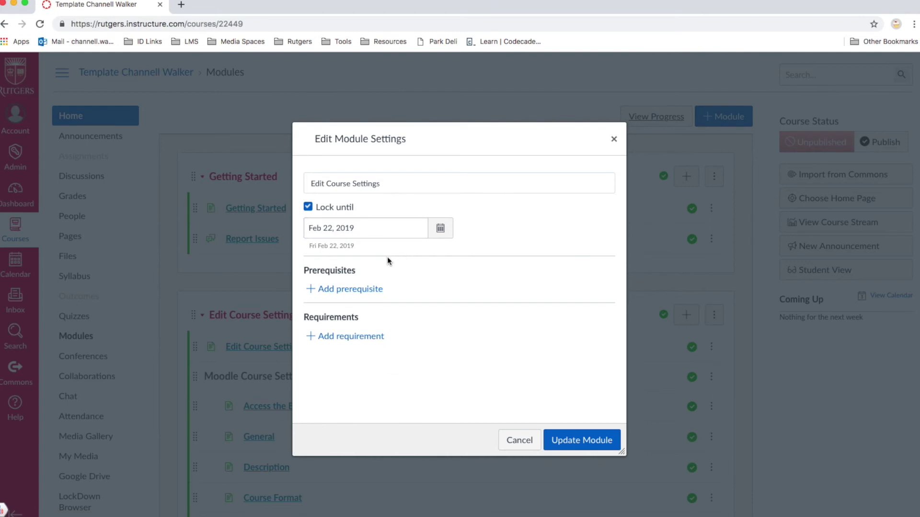
Step: Try Getting Started as the prerequisite with a requirement to view the Edit Course Settings item, and discard the module changes
click(367, 289)
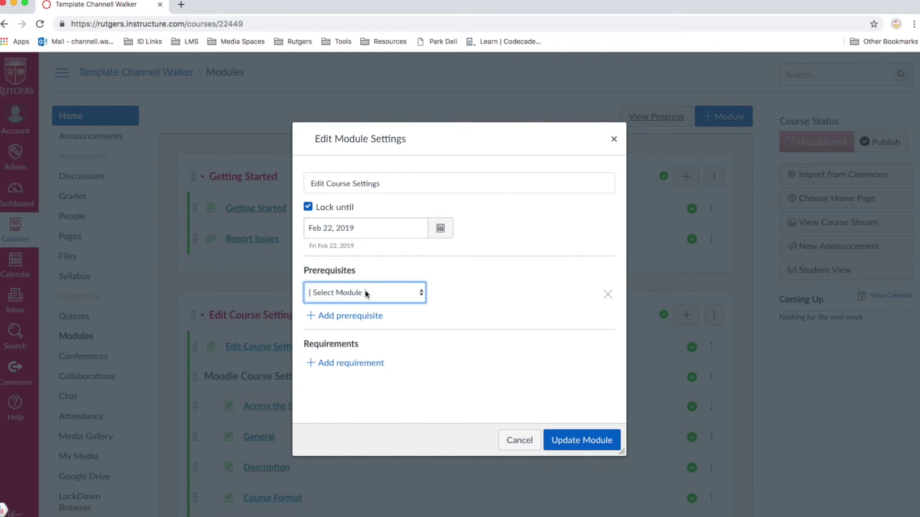
click(420, 293)
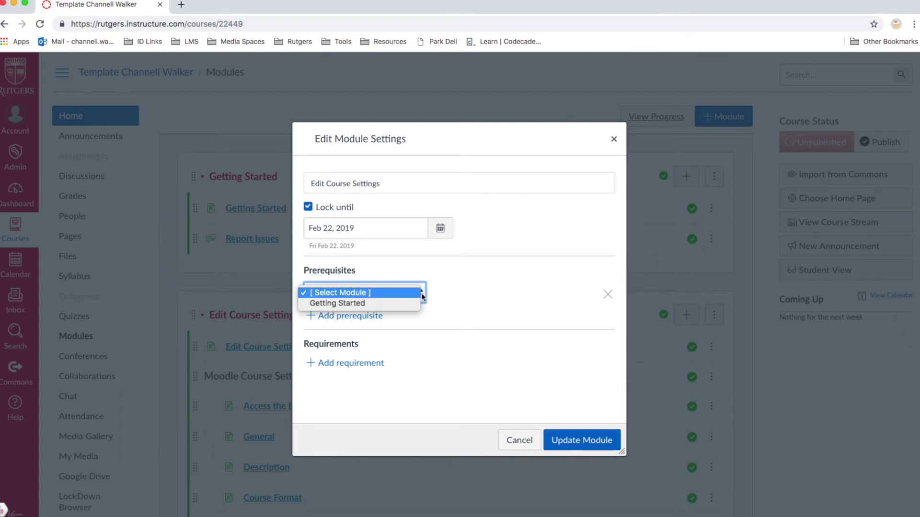
click(416, 304)
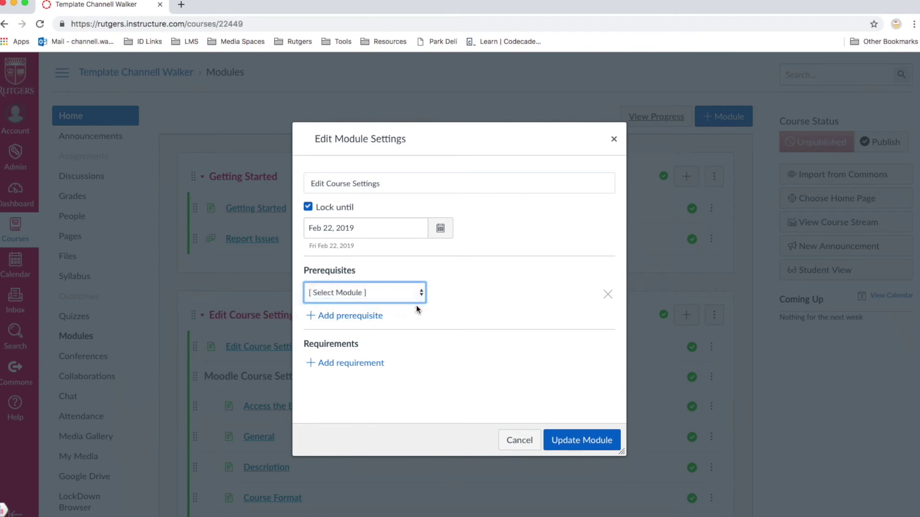
click(367, 364)
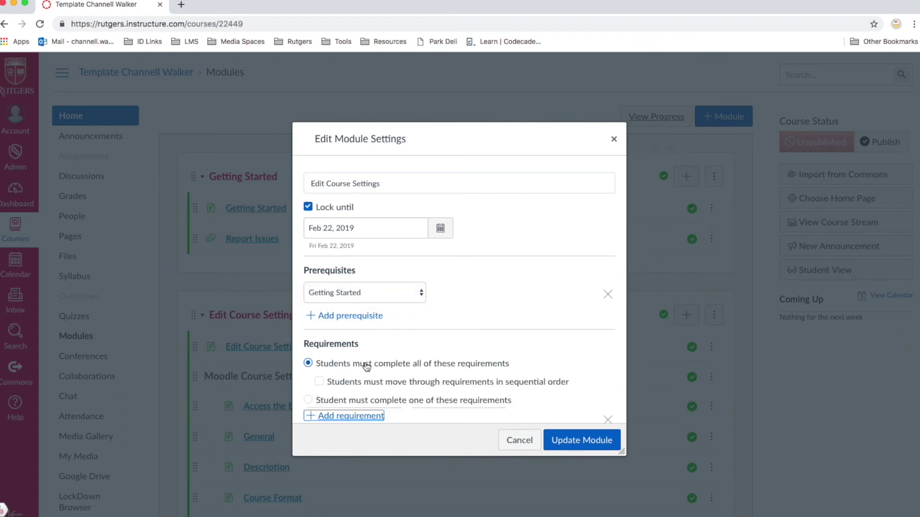
scroll(431, 360, down, 2)
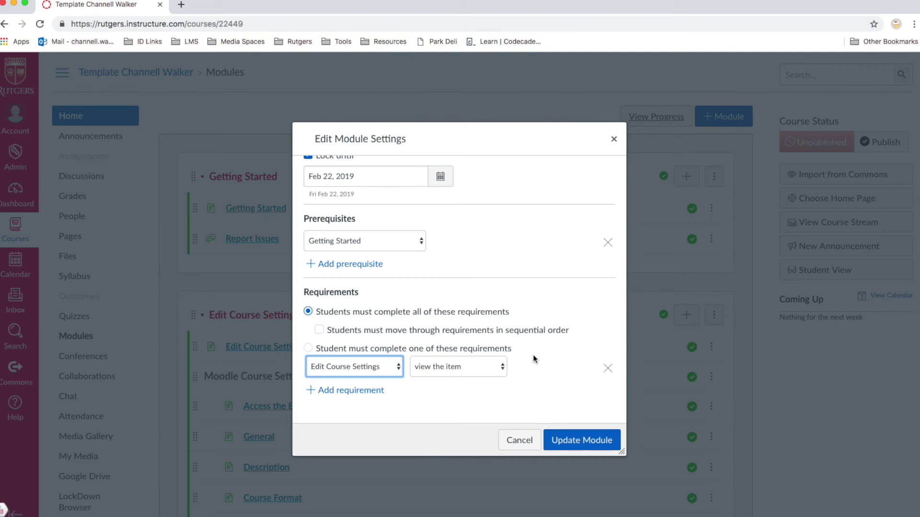
scroll(533, 358, up, 1)
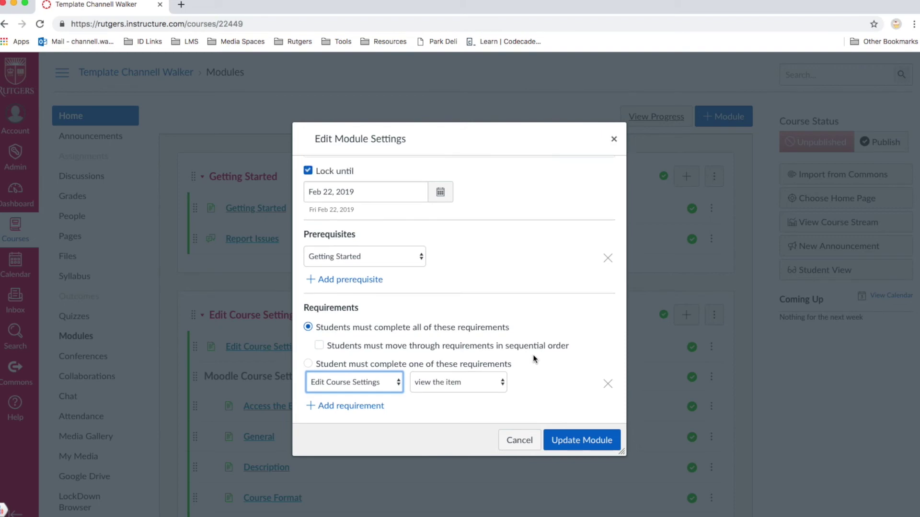
click(518, 442)
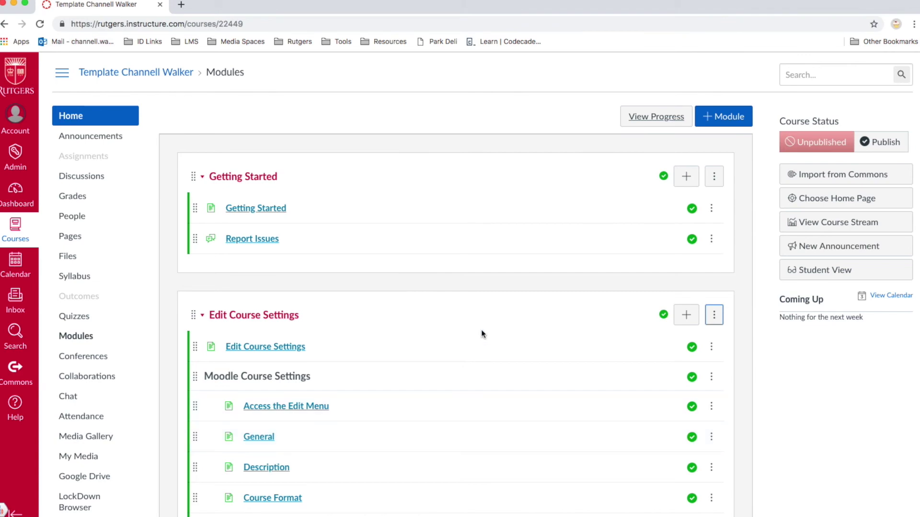
Step: Add a new, unindented assignment named "New Assignment" to the "Module name here" module
scroll(520, 339, down, 4)
scroll(448, 154, down, 20)
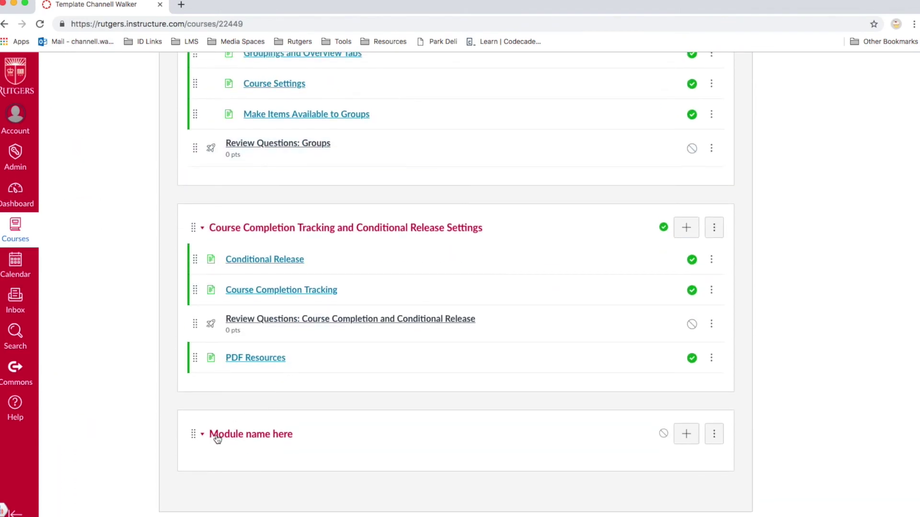
click(686, 434)
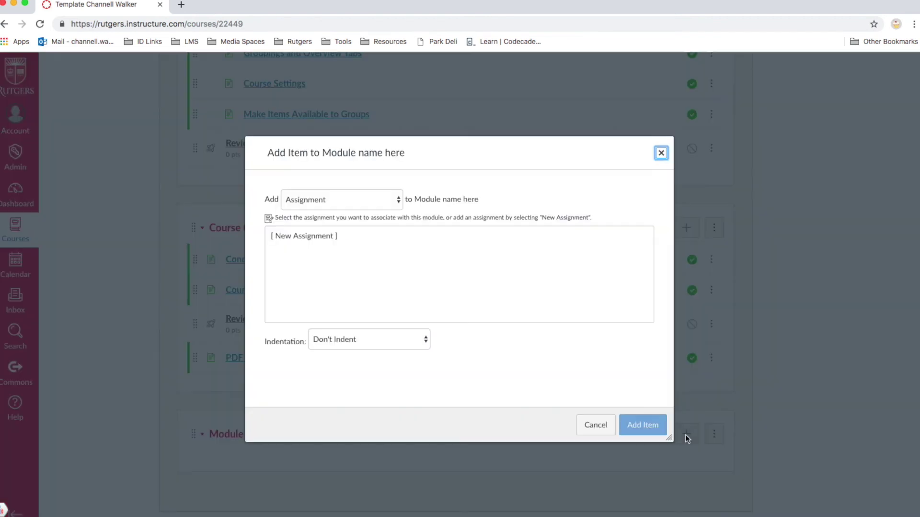
click(399, 200)
click(363, 201)
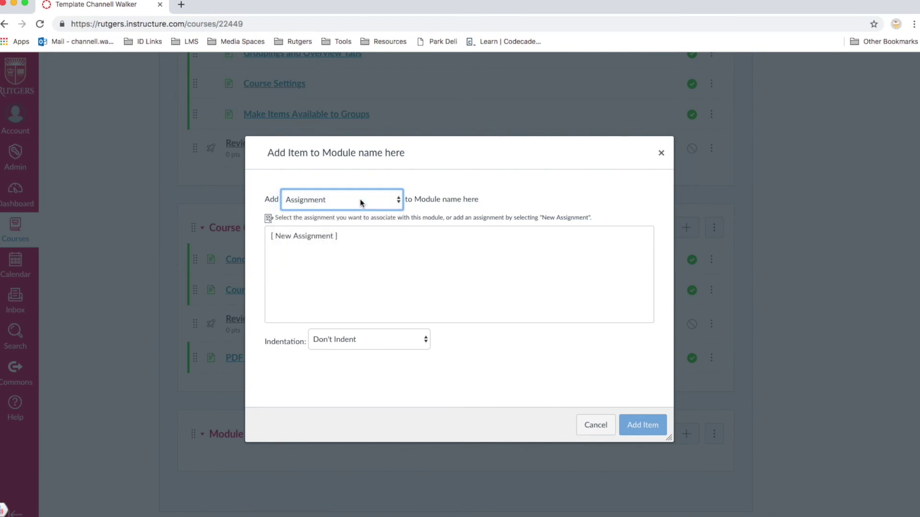
click(325, 236)
click(348, 345)
text(New Assignment)
key(Tab)
click(618, 427)
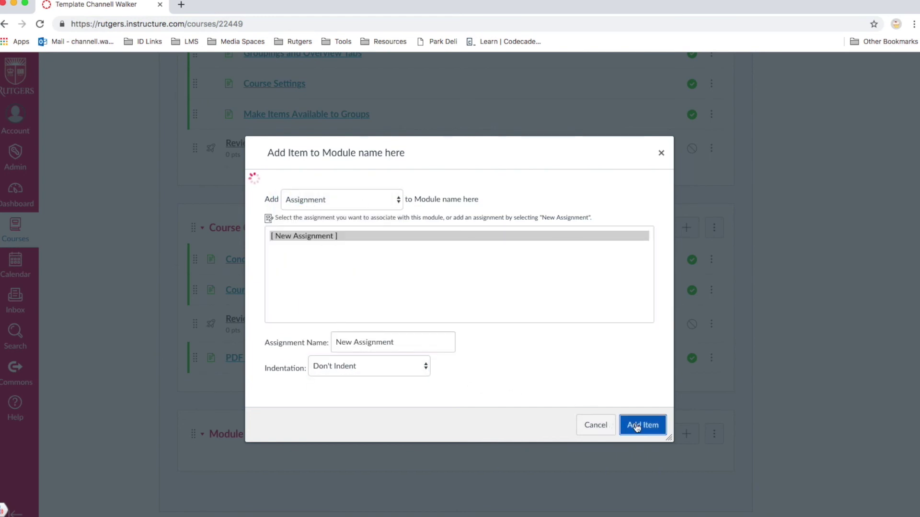
Step: Move "Module name here" above the Course Completion Tracking and Conditional Release Settings module and open its New Assignment item
drag(193, 435, 199, 221)
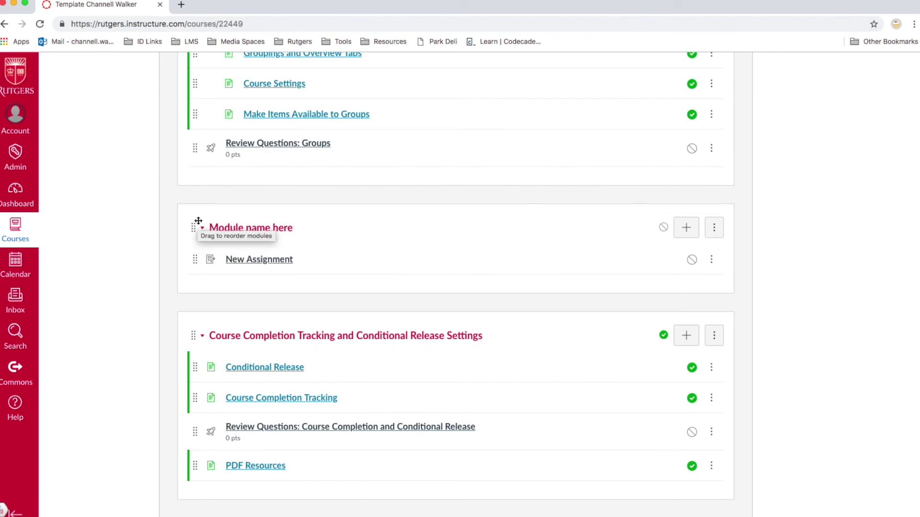
click(253, 262)
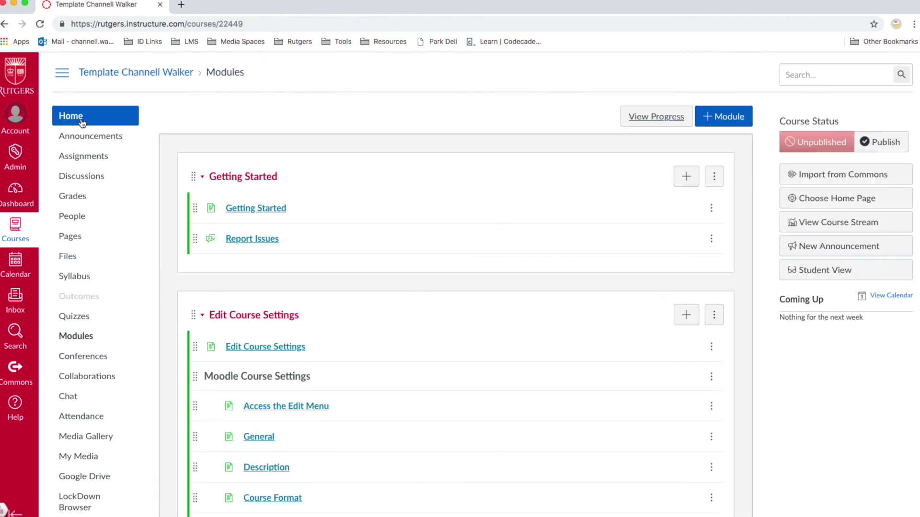
Step: Add an assignment group named "Quizzes" on the course's Assignments page
click(77, 157)
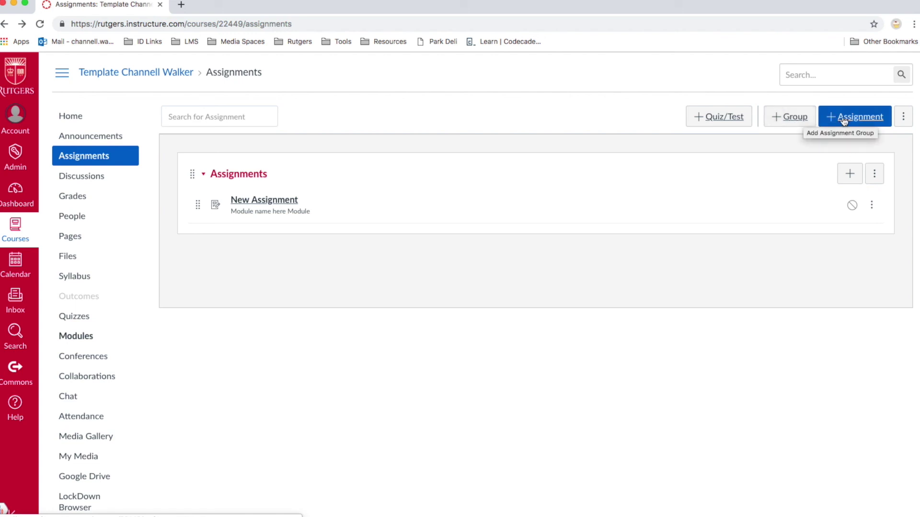
click(786, 115)
click(458, 275)
text(Quizzes)
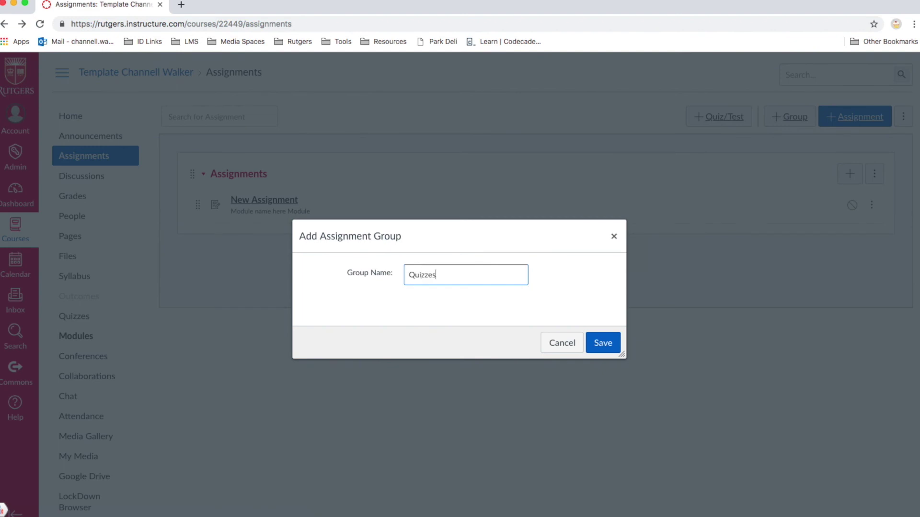
click(595, 342)
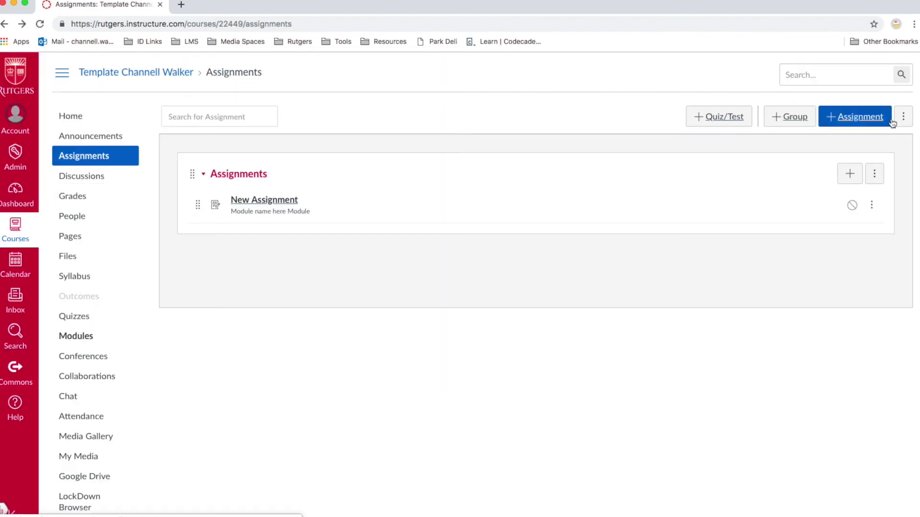
Step: Open the Assignment Groups Weight settings for the course
click(903, 116)
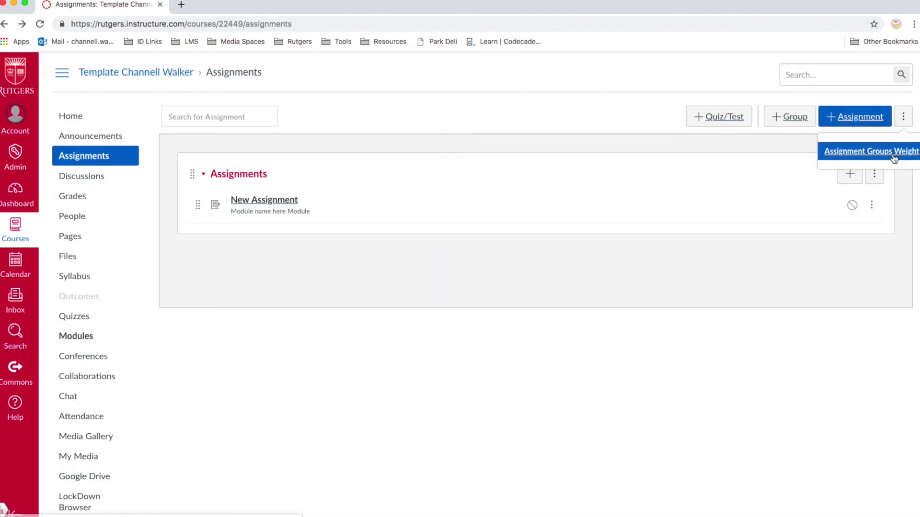